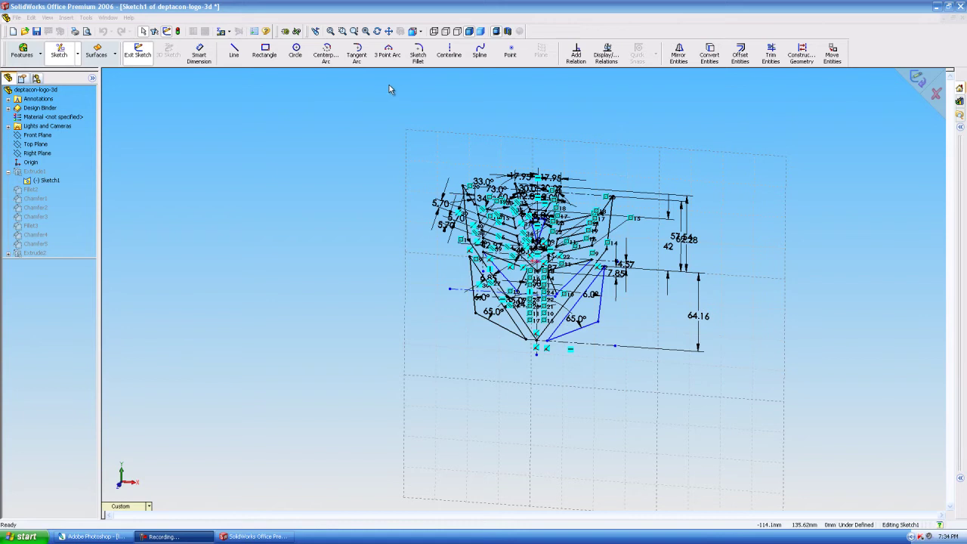
- Show the logo sketch face-on in the Front view, zoomed out to fit the whole outline
click(420, 31)
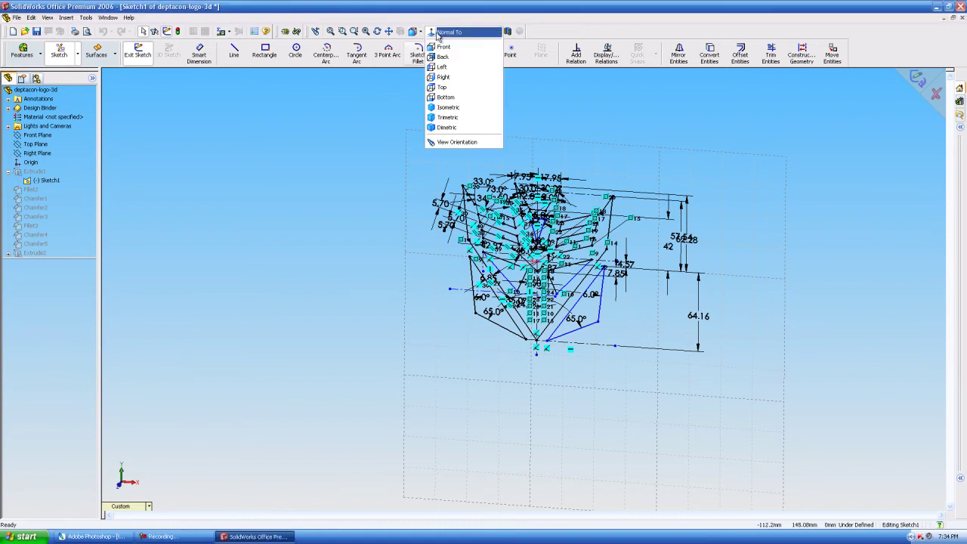
click(443, 46)
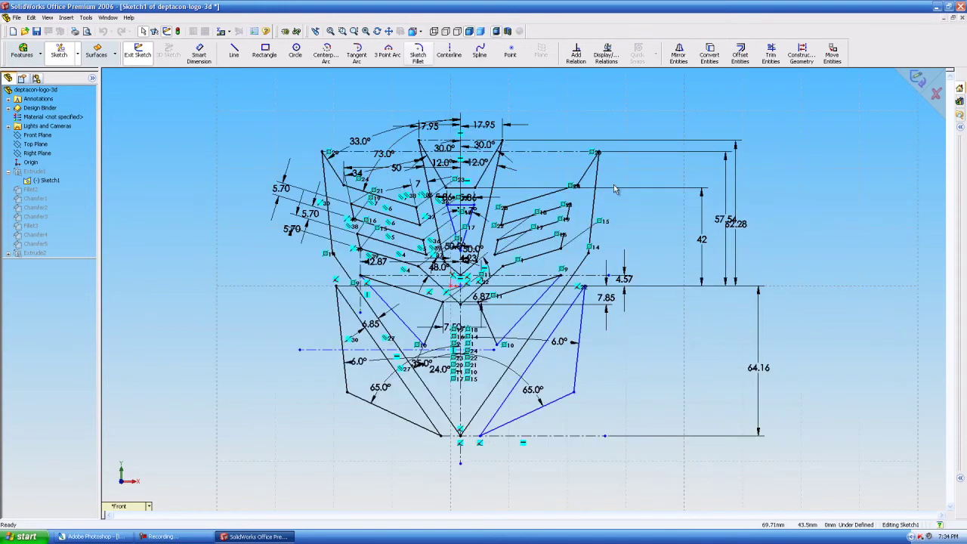
key(z)
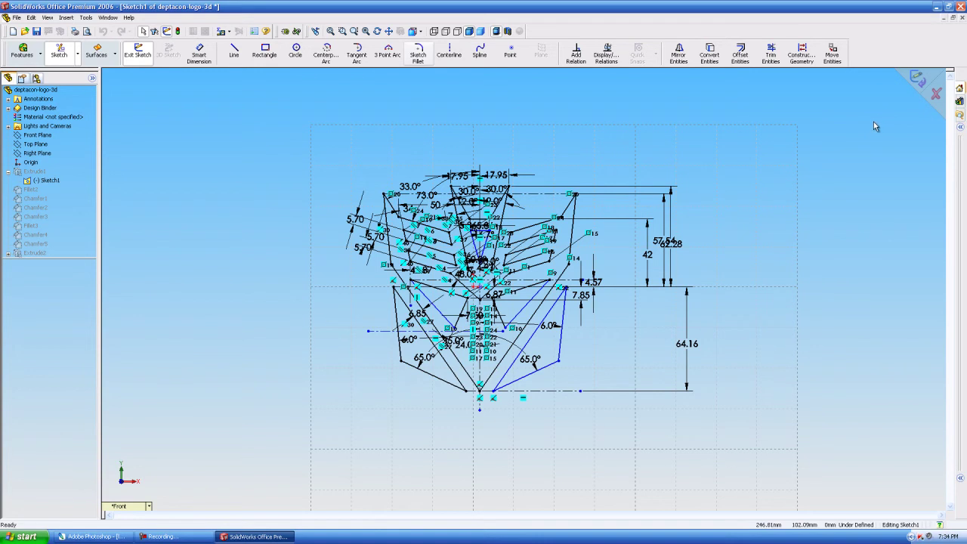
- Exit the sketch, tilt the extruded logo into 3-D, and select Fillet2 through Chamfer5
click(918, 82)
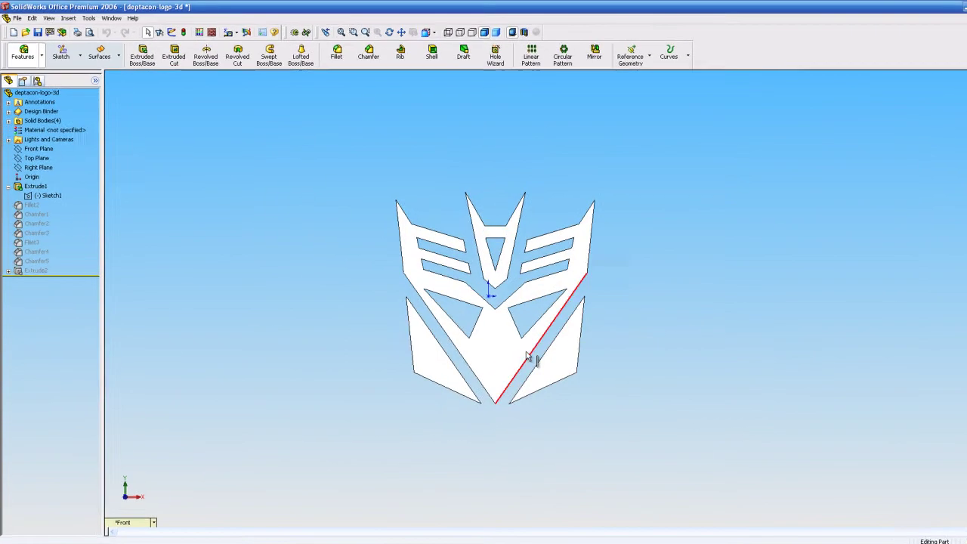
click(389, 32)
drag(415, 245, 443, 235)
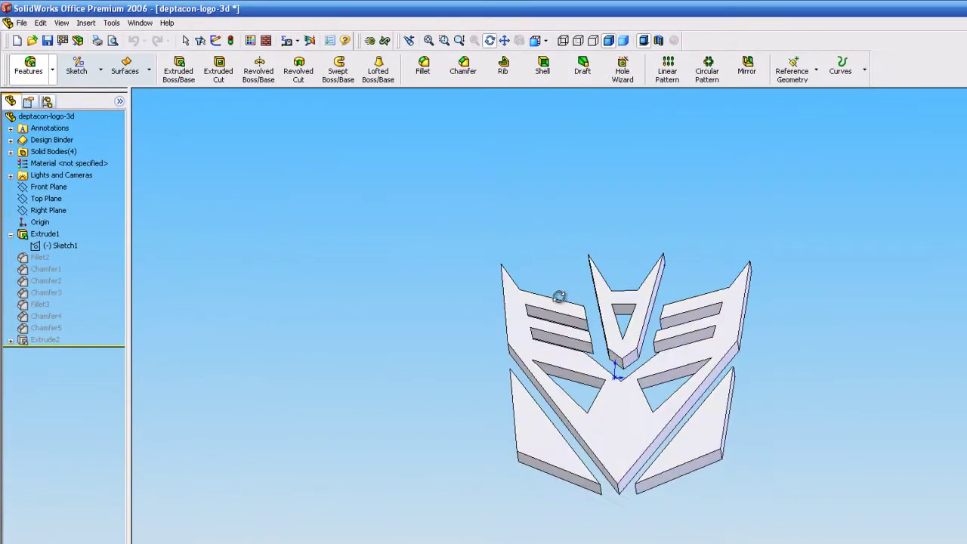
drag(559, 296, 511, 460)
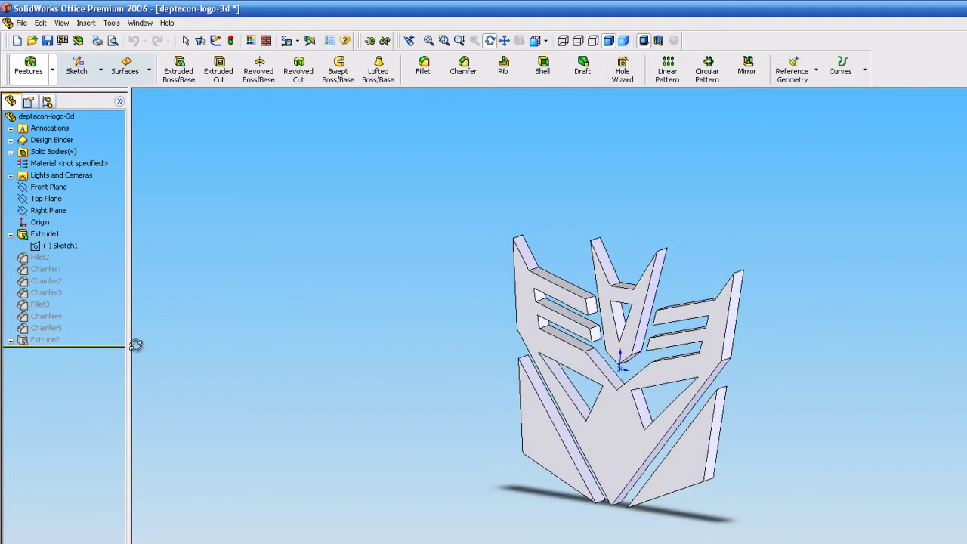
ctrl+click(49, 328)
shift+click(56, 332)
- Unsuppress the Fillet2–Chamfer5 range and orbit the model toward a front-facing view
right_click(56, 332)
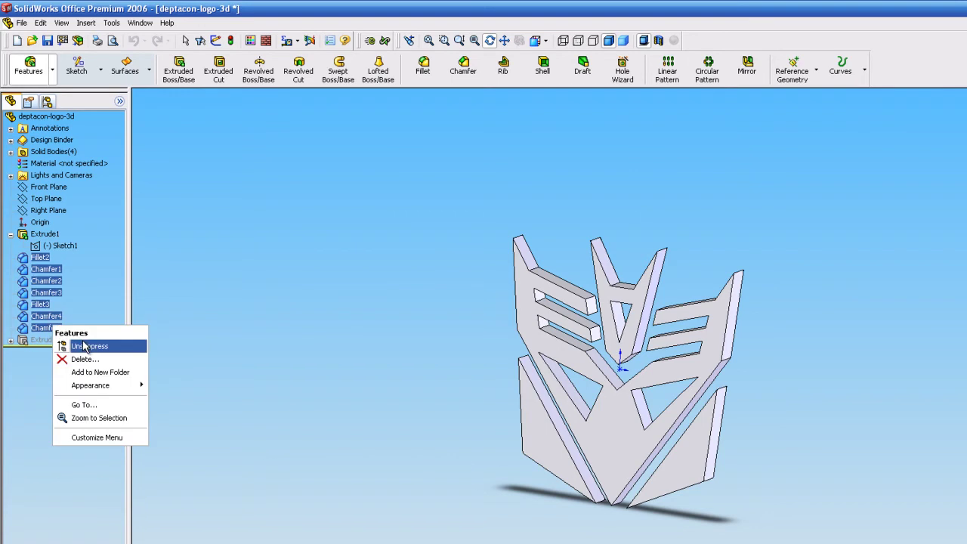
click(85, 345)
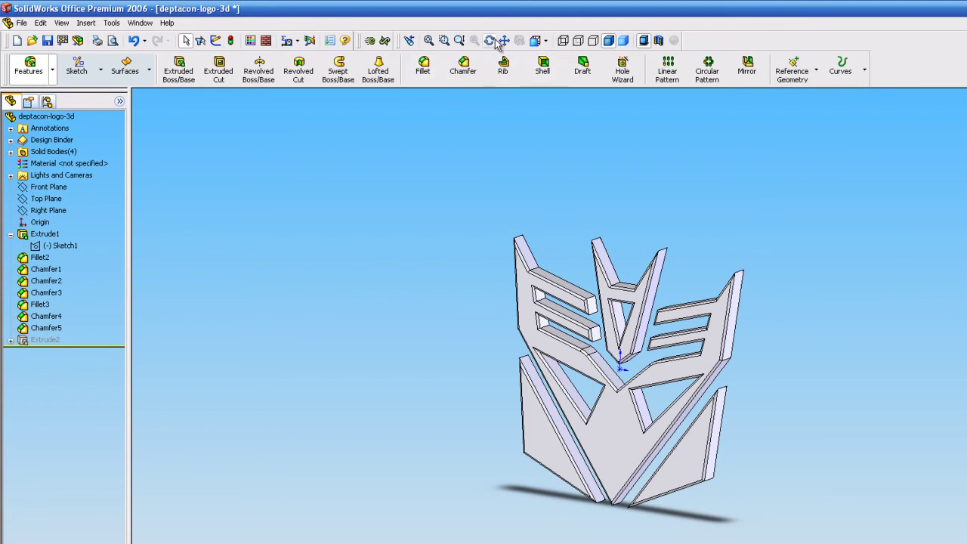
click(489, 40)
drag(581, 359, 614, 369)
- Unsuppress Extrude2 to add the DECEPTICON lettering, then angle the view to check it
click(40, 340)
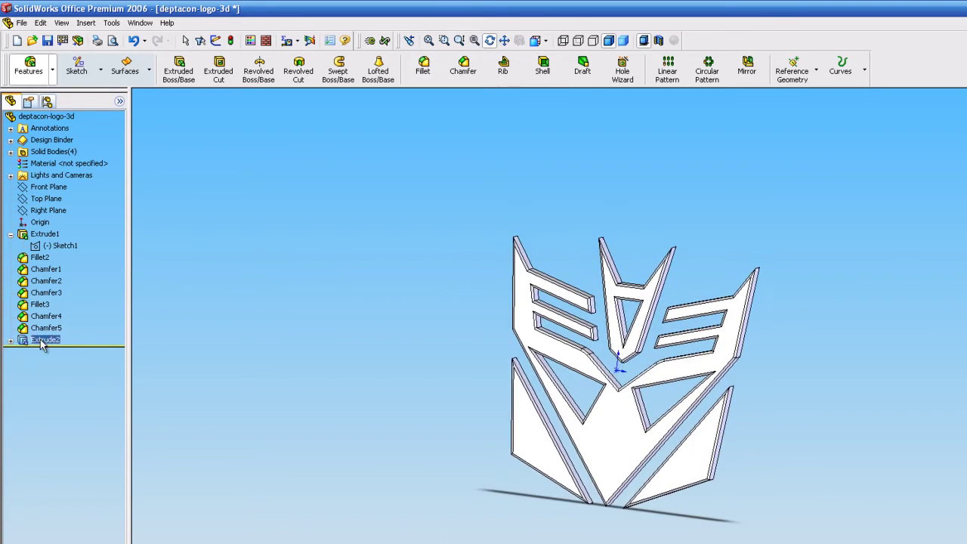
right_click(40, 340)
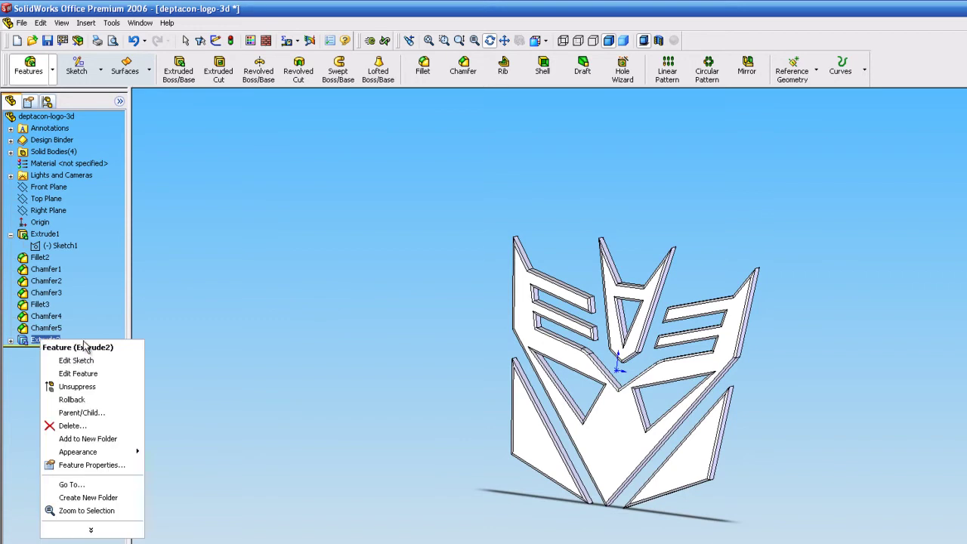
click(102, 387)
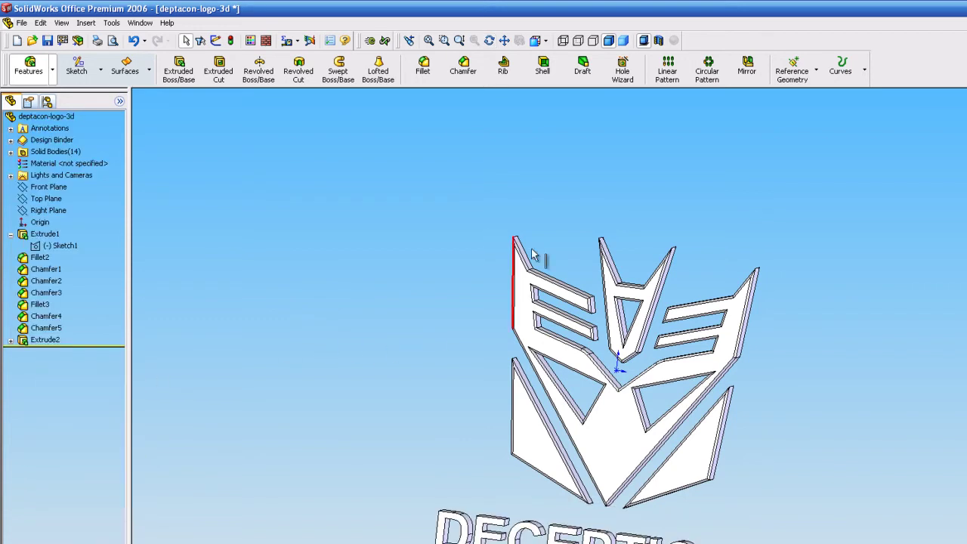
click(489, 40)
drag(651, 281, 656, 334)
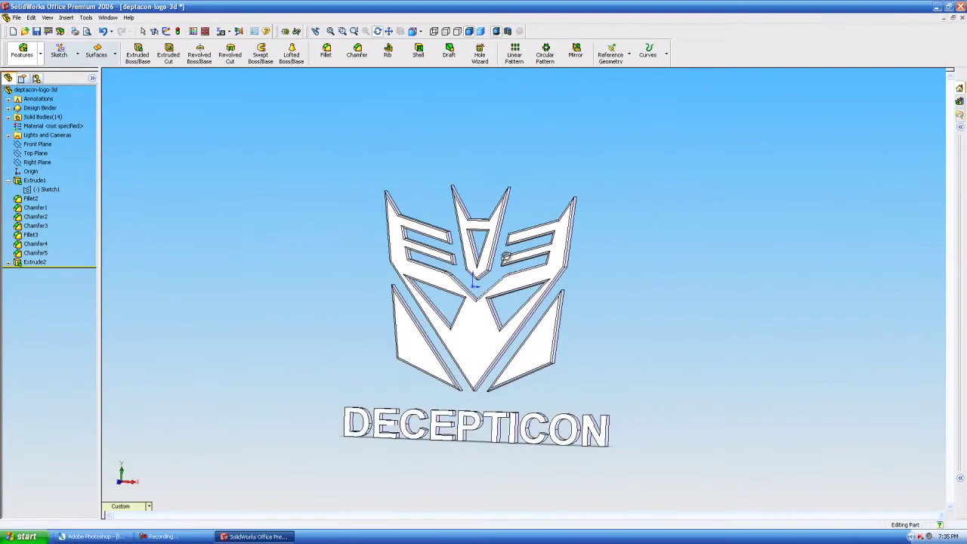
drag(505, 257, 528, 153)
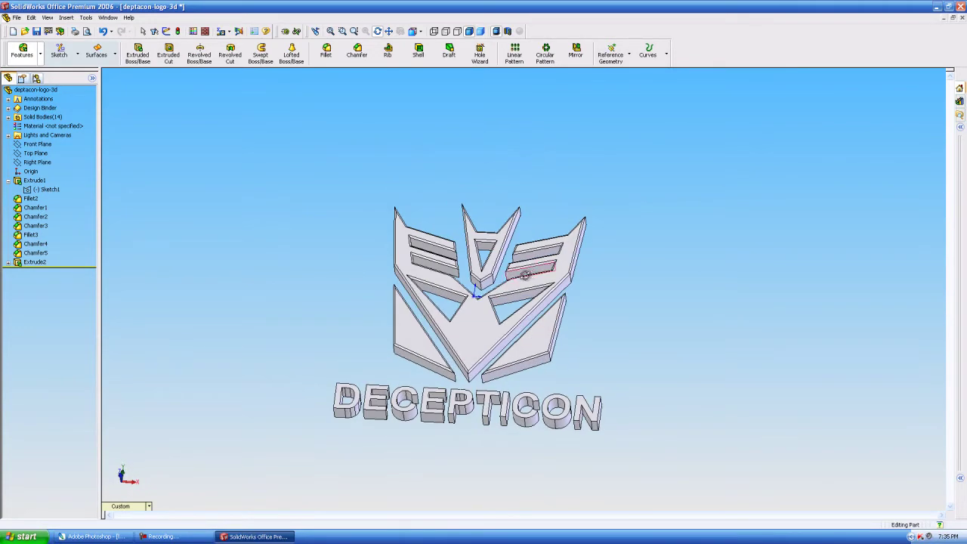
- Orbit the filleted logo and raised DECEPTICON lettering to inspect them from several angles
drag(521, 277, 446, 269)
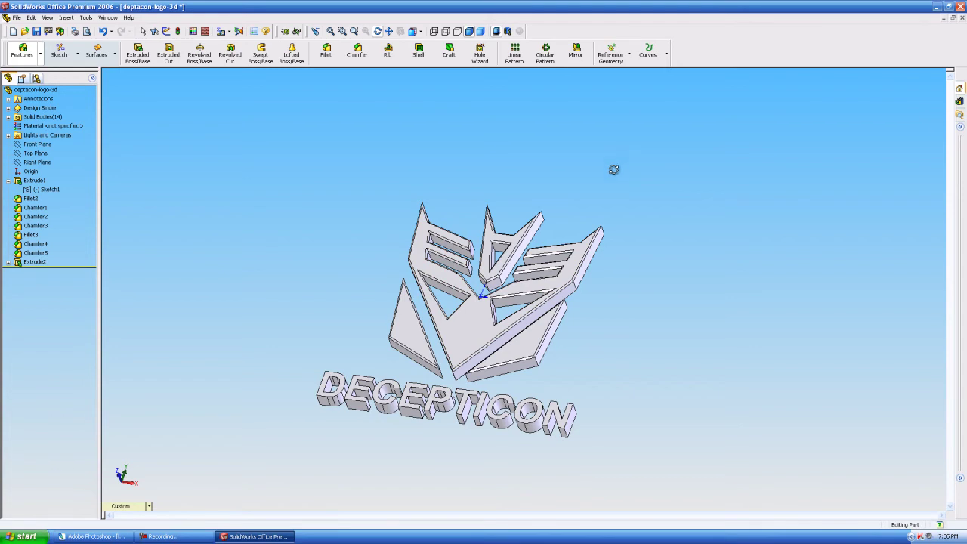
middle_drag(613, 172, 618, 160)
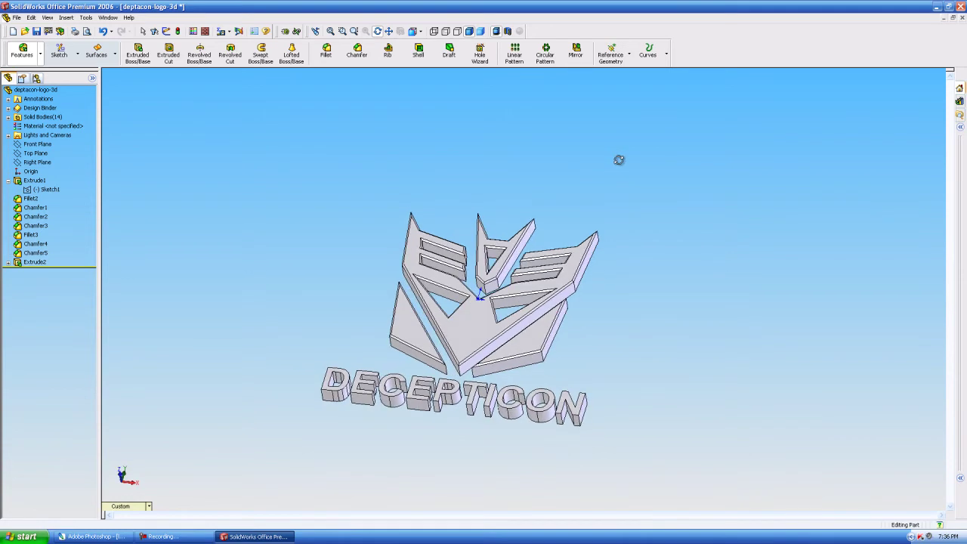
middle_drag(615, 157, 578, 163)
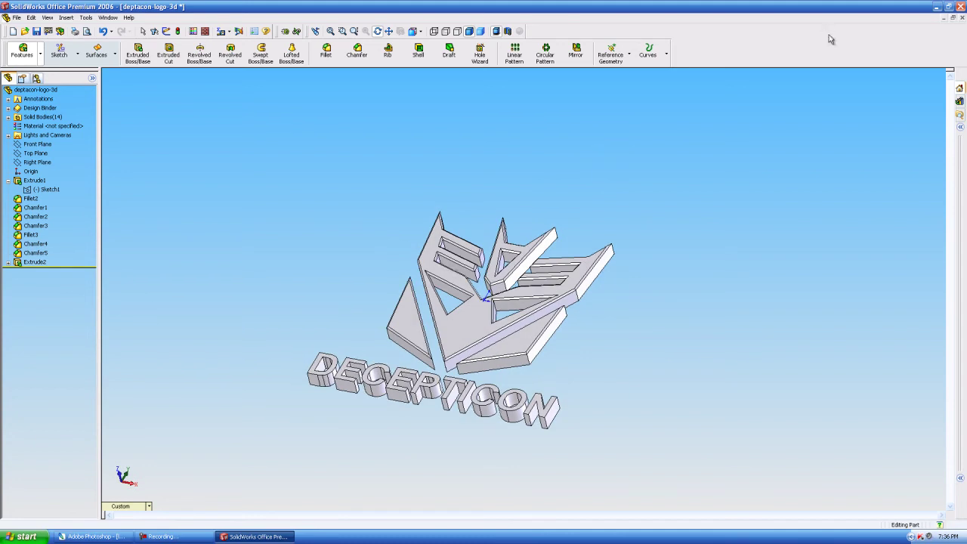
- Minimize SolidWorks and open deptacon-logo-3d from My Book (F:) > Grafix > decepticon logo 3d
click(936, 9)
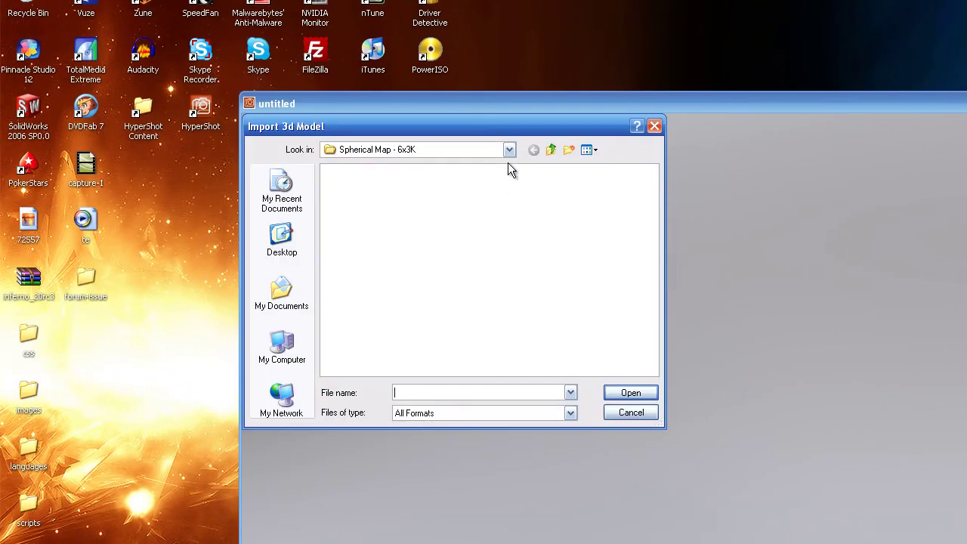
key(F4)
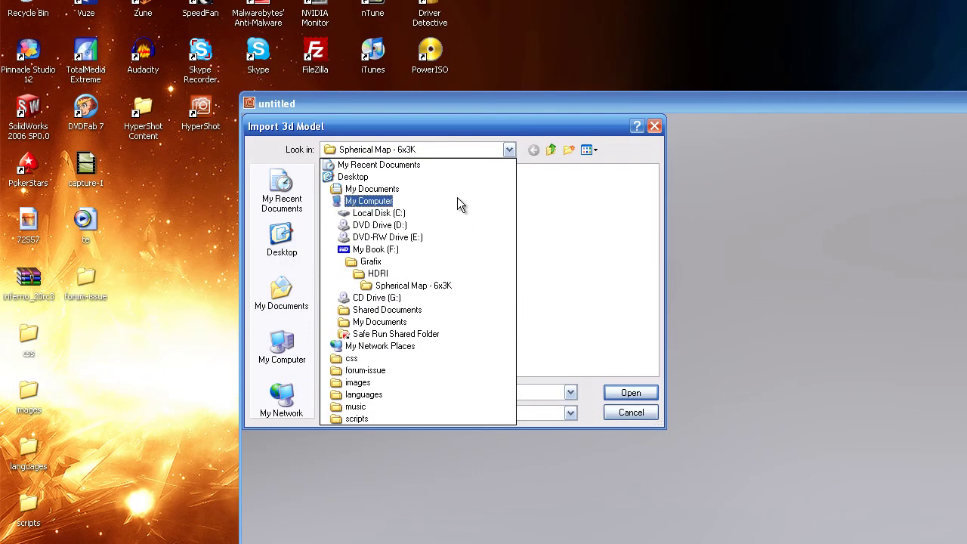
click(458, 250)
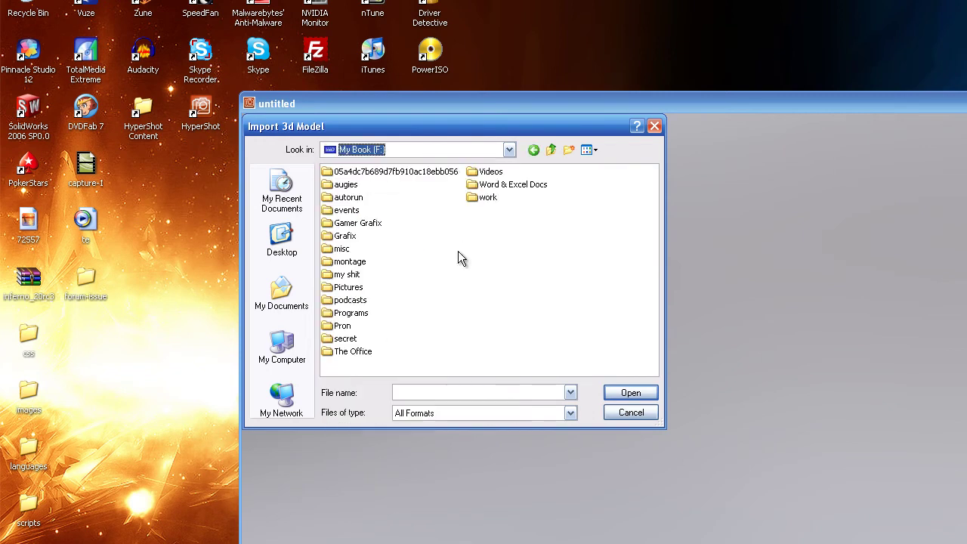
double_click(353, 238)
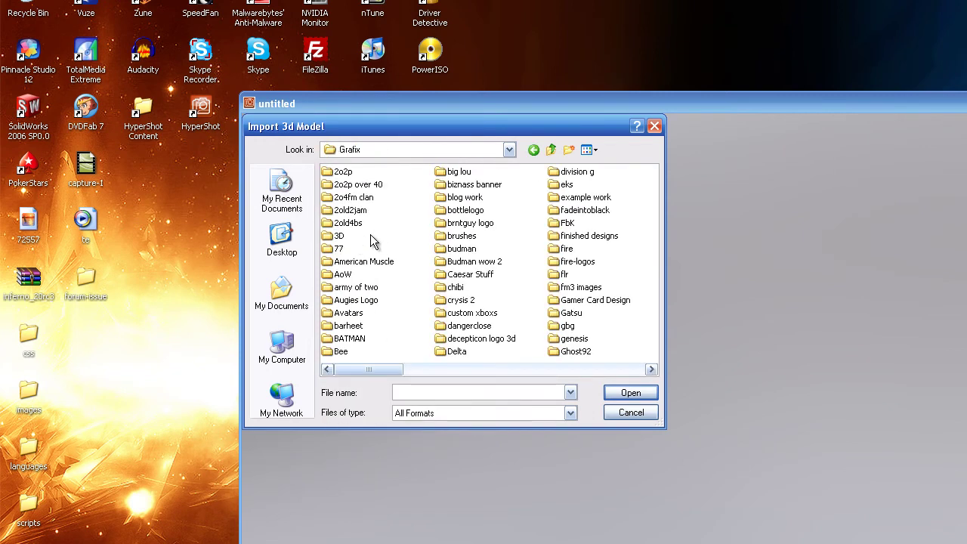
double_click(482, 340)
click(354, 172)
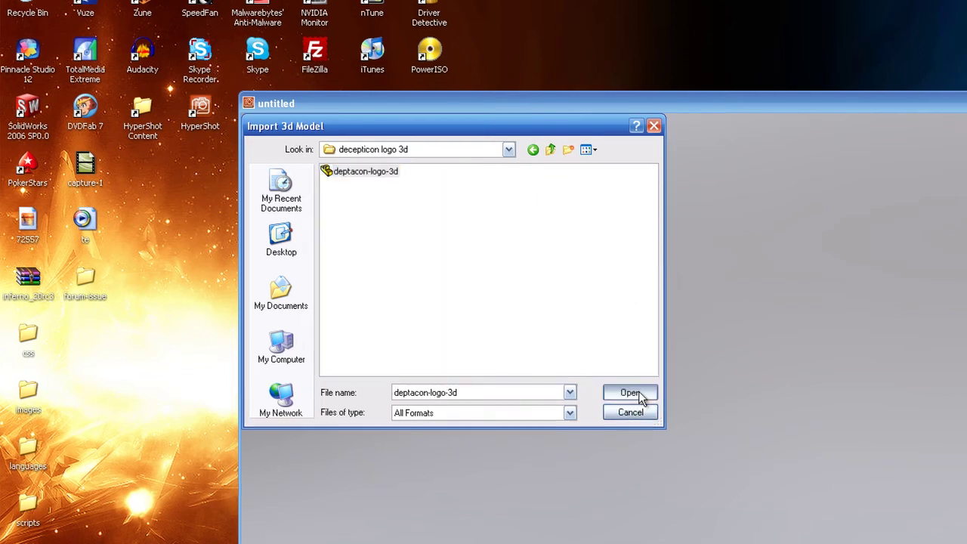
click(638, 392)
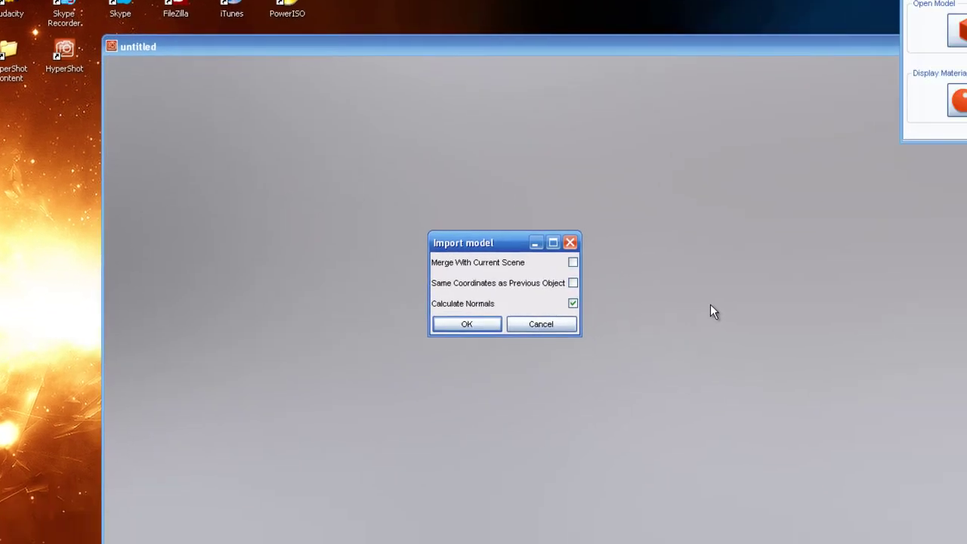
- Finish the import, then rotate the model 270° about X and drop it onto the ground
click(487, 323)
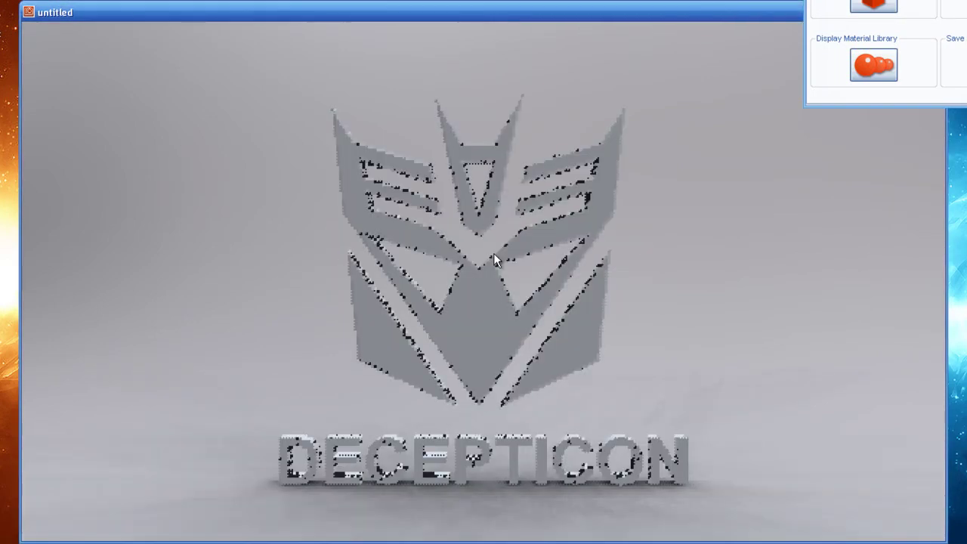
right_click(480, 299)
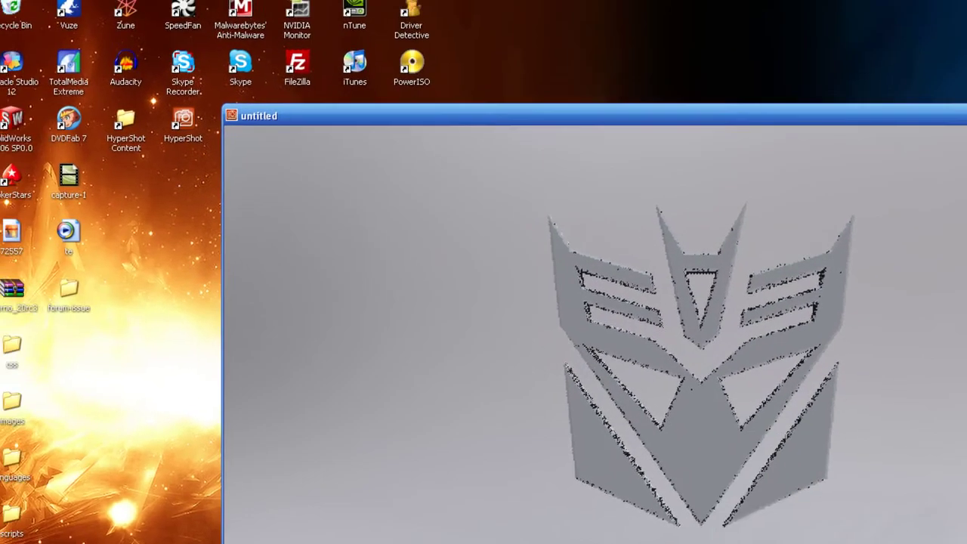
click(710, 512)
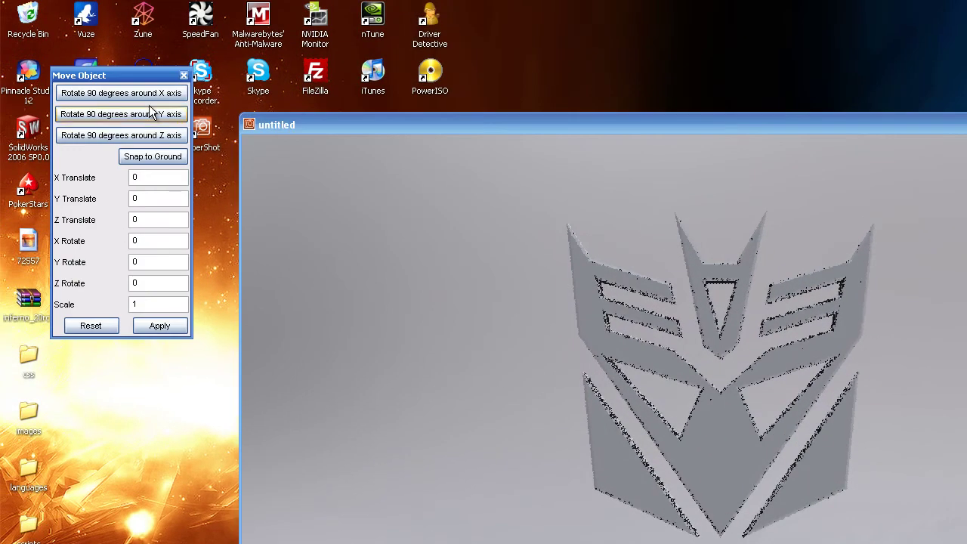
click(132, 87)
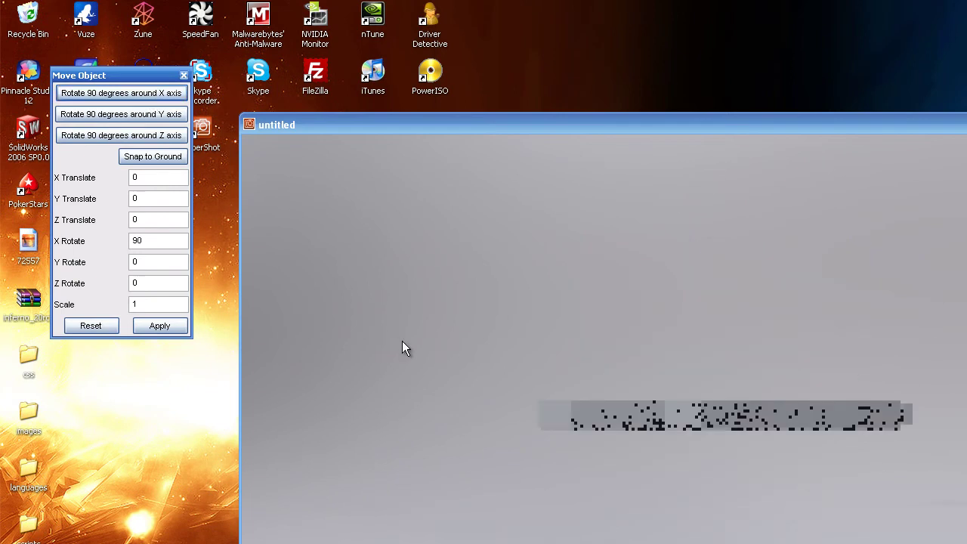
click(137, 156)
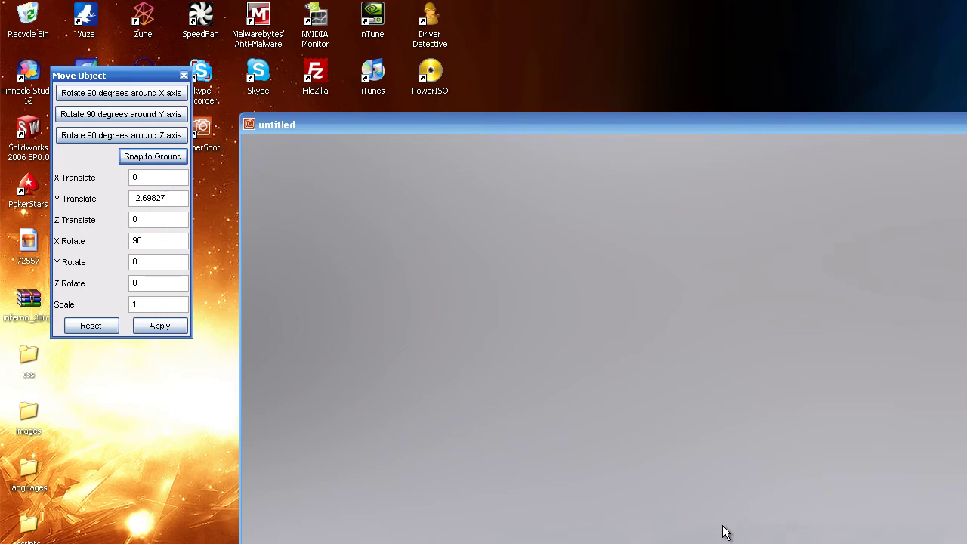
click(120, 93)
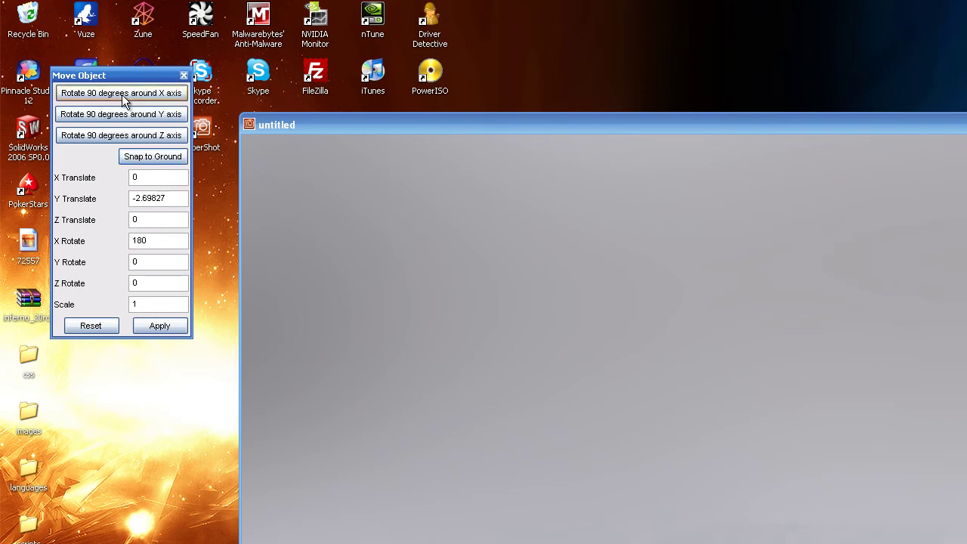
click(122, 93)
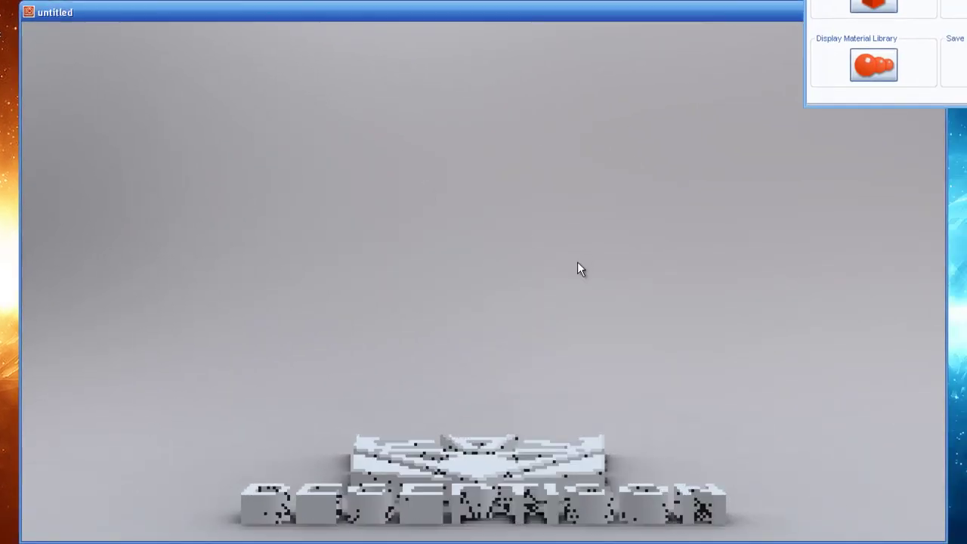
- Zoom out and orbit the camera to a tilted overhead view of the whole logo
scroll(577, 272, down, 3)
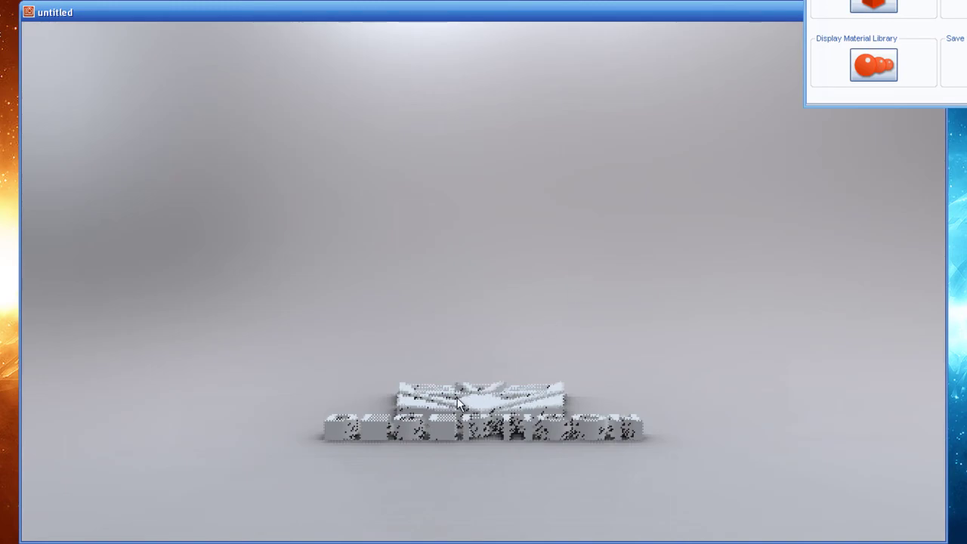
drag(457, 398, 486, 391)
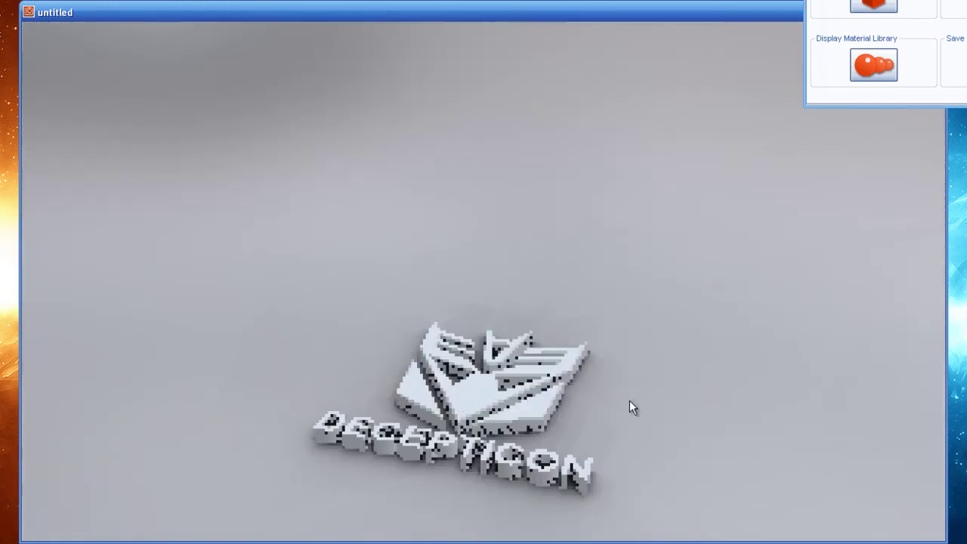
drag(563, 371, 514, 434)
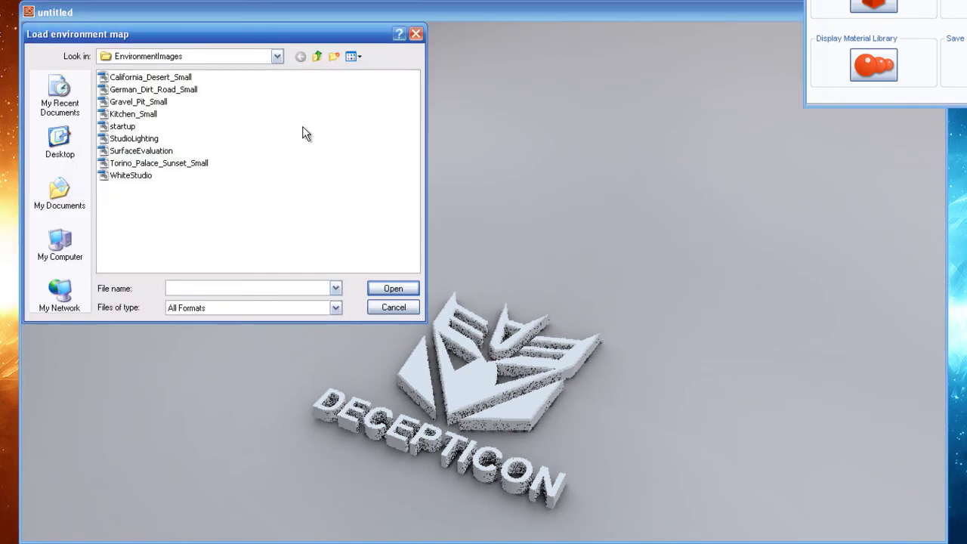
- Load DH222SX from My Book (F:) > Grafix > HDRI > Spherical Map - 6x3K as the environment
click(275, 54)
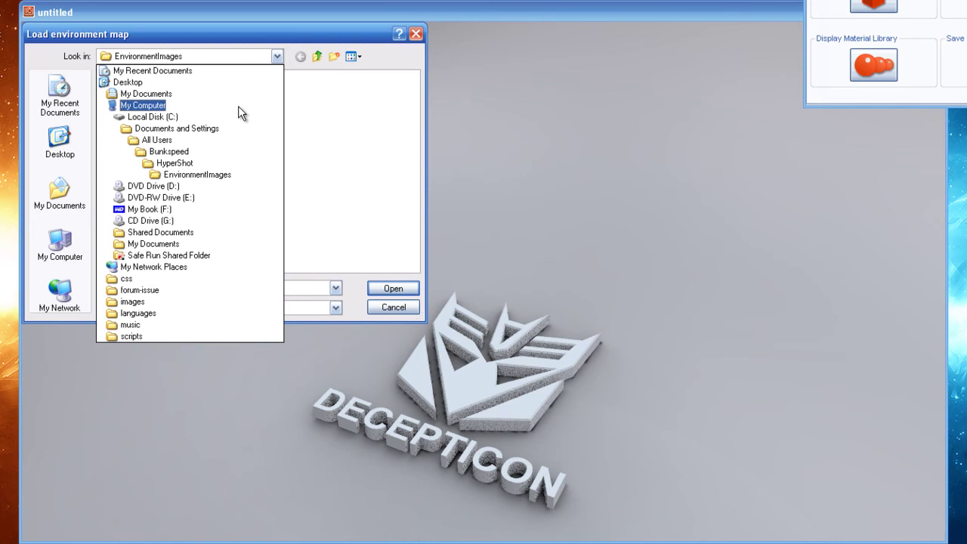
click(201, 209)
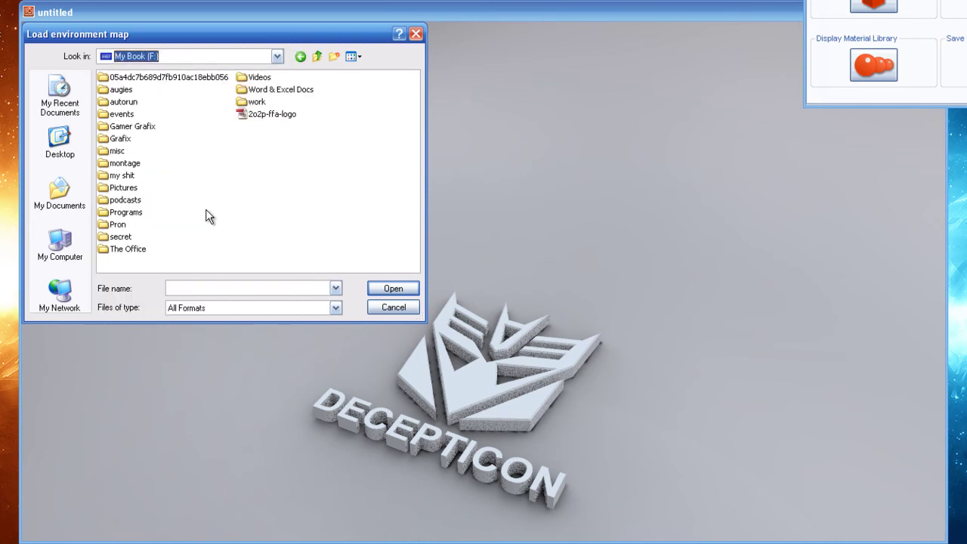
double_click(127, 140)
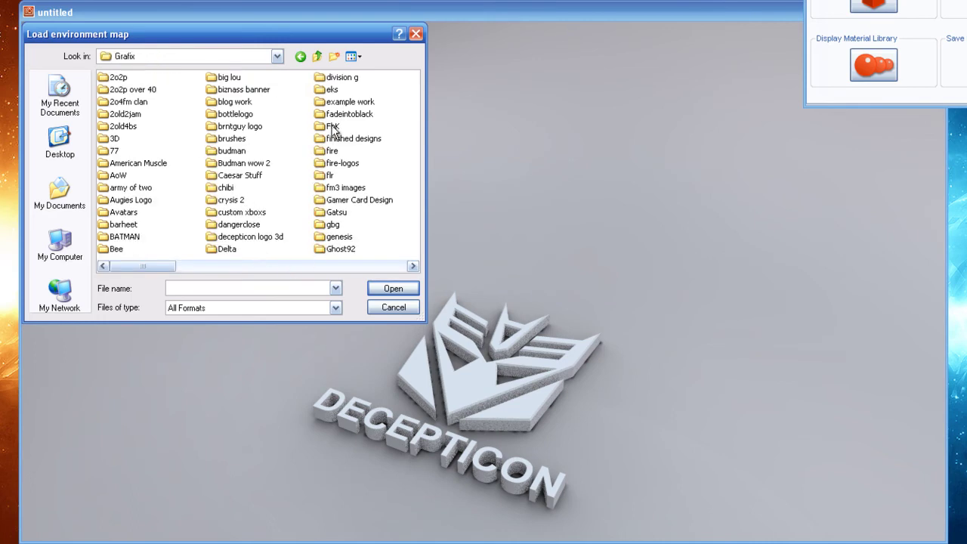
click(334, 266)
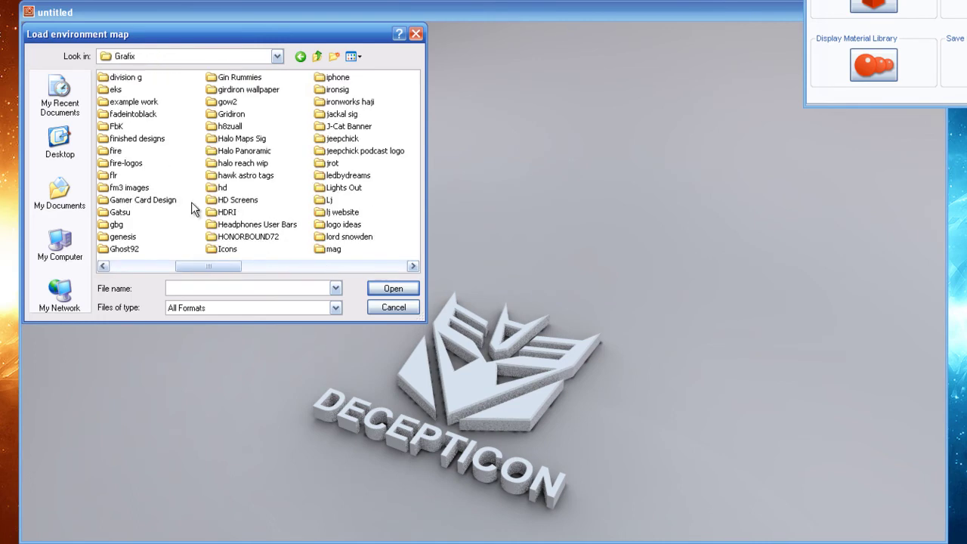
double_click(230, 210)
double_click(151, 90)
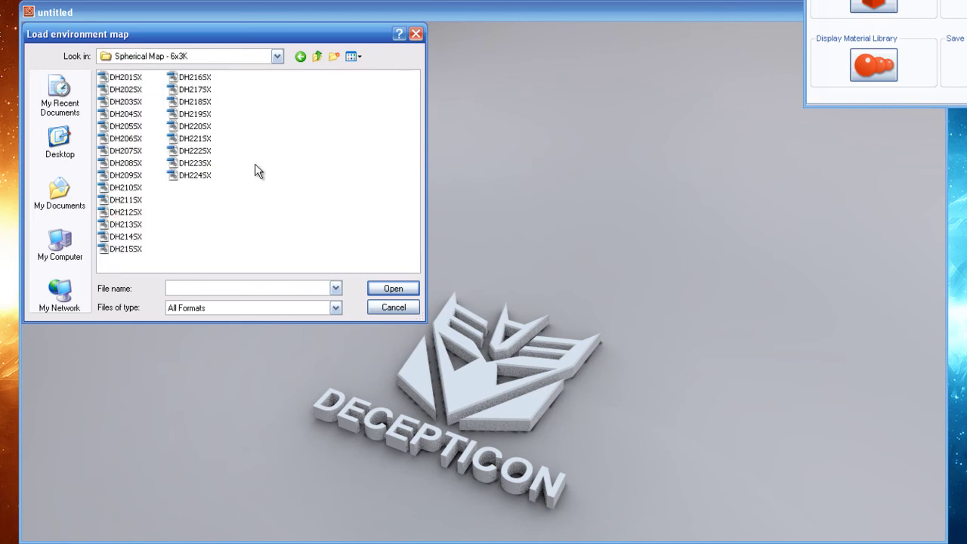
click(196, 151)
click(389, 290)
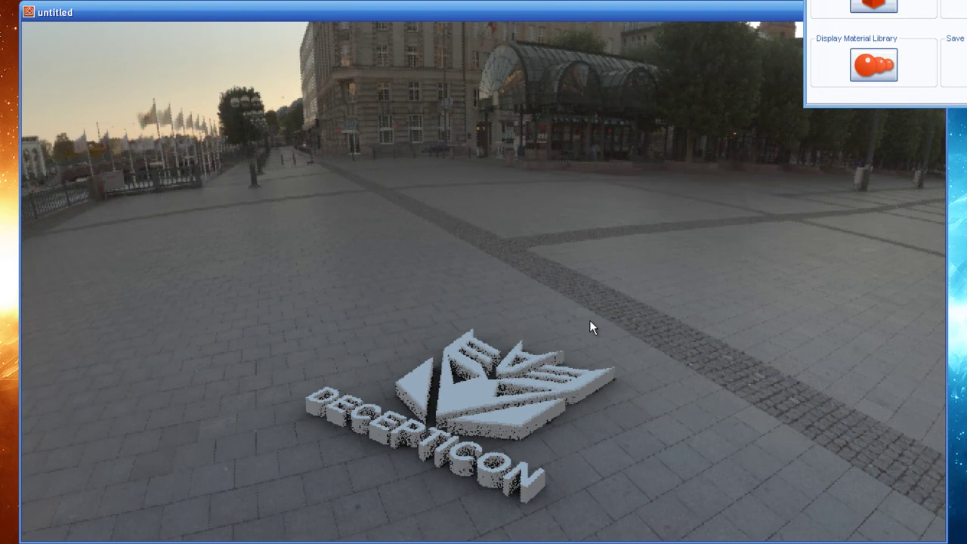
- Orbit the camera closer and lower onto the logo resting on the cobblestone plaza
drag(525, 333, 523, 258)
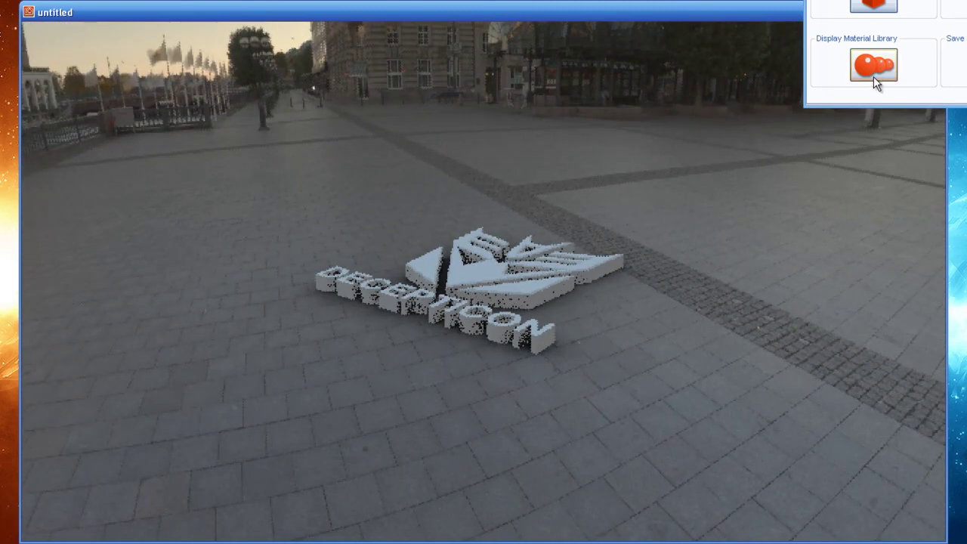
- Apply the Chrome material from the Metals library to the logo and DECEPTICON text
click(563, 115)
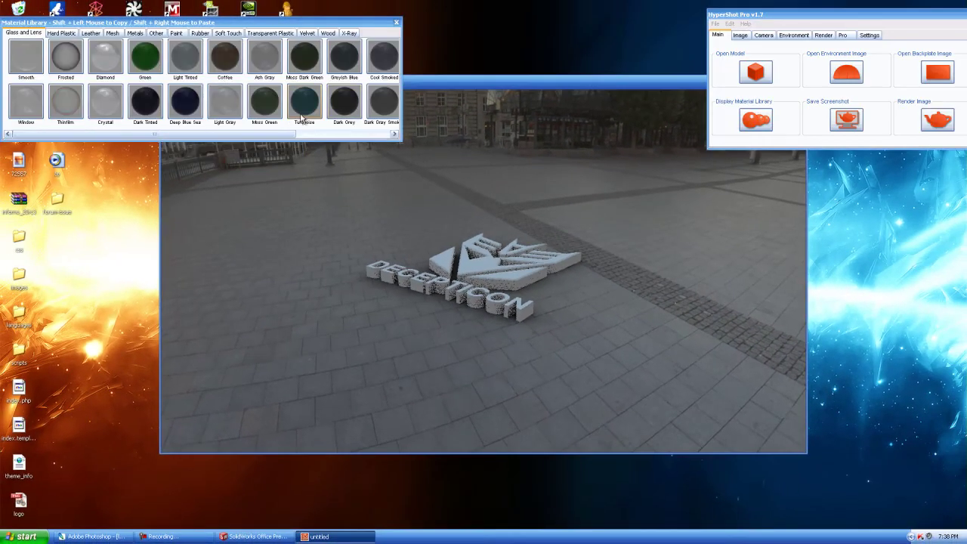
click(116, 34)
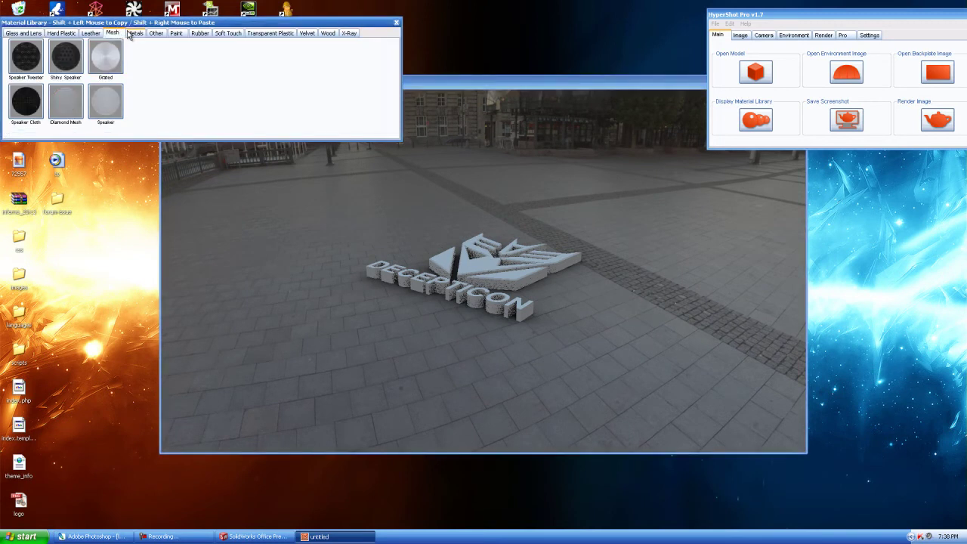
click(134, 34)
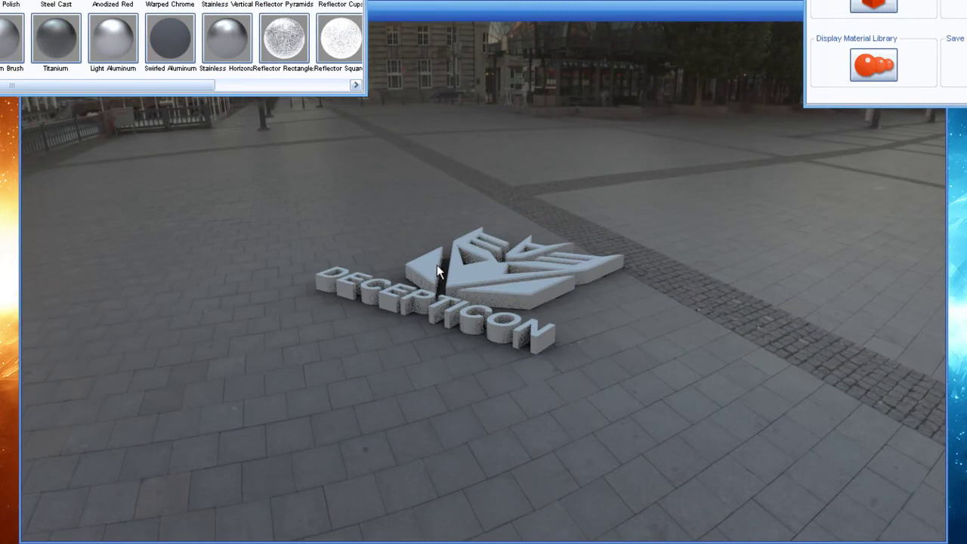
drag(429, 271, 428, 271)
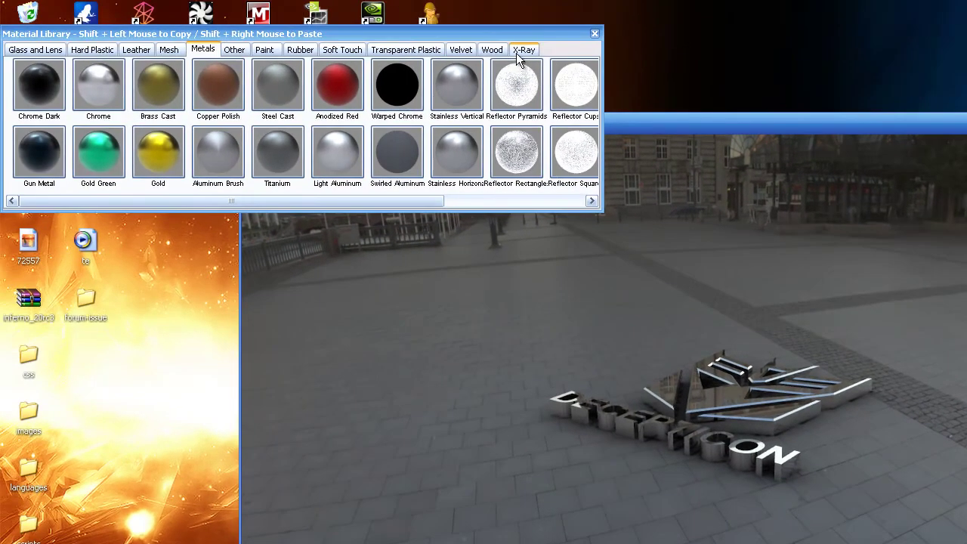
drag(524, 39, 608, 3)
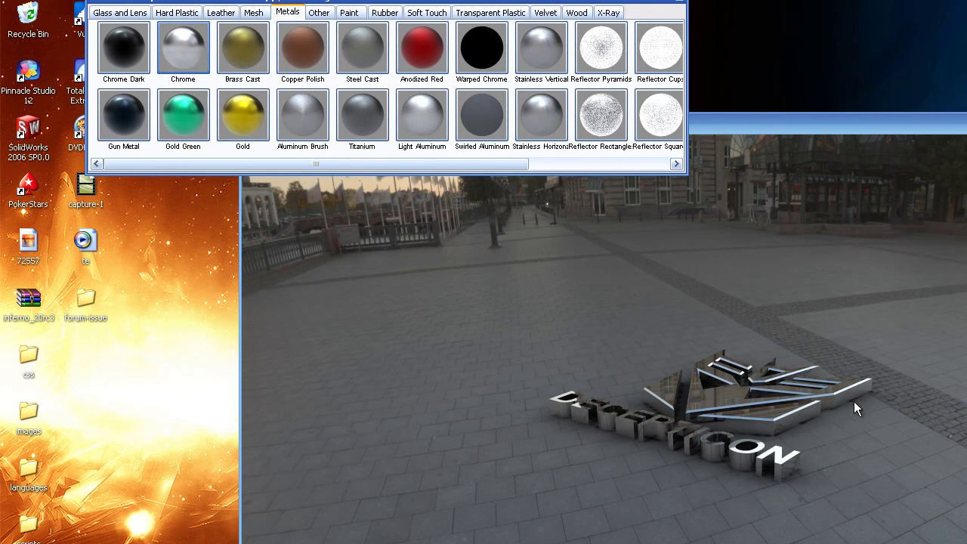
- Lower the chrome Decepticon model by editing its Y translation to -2.70 and applying it
right_click(755, 421)
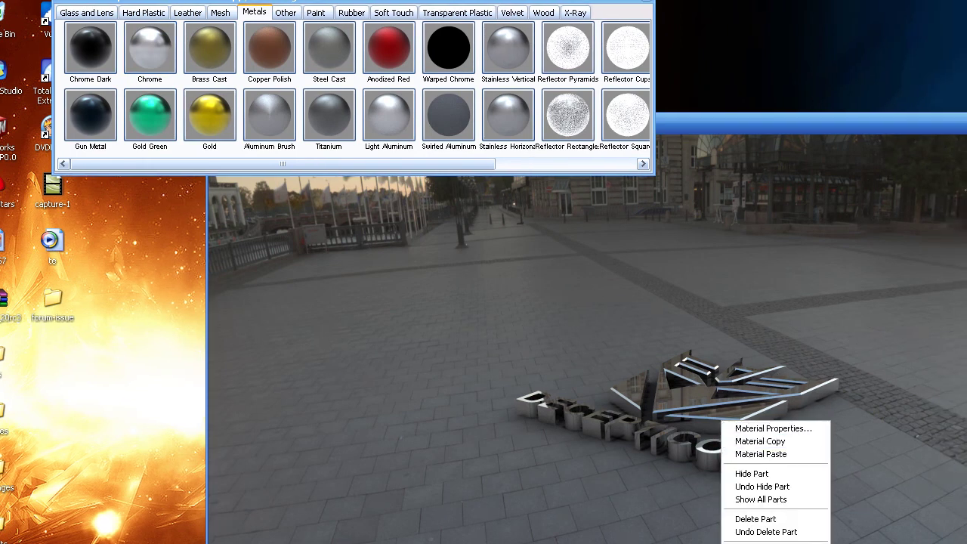
click(762, 542)
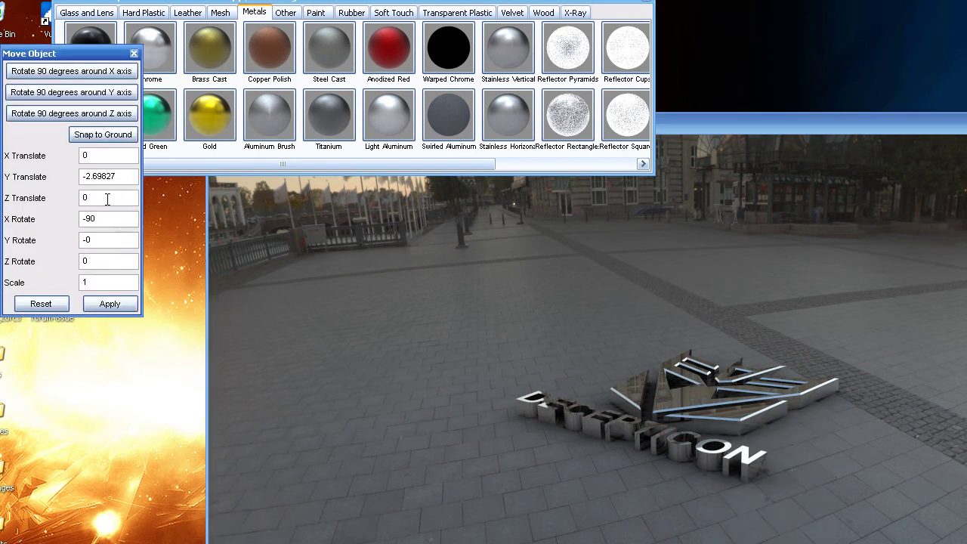
drag(118, 176, 103, 176)
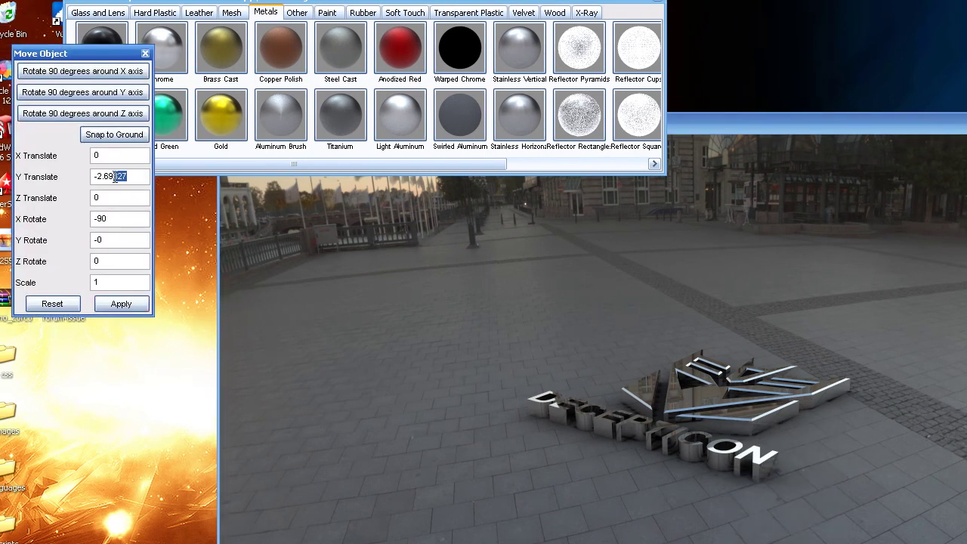
key(Delete)
click(103, 301)
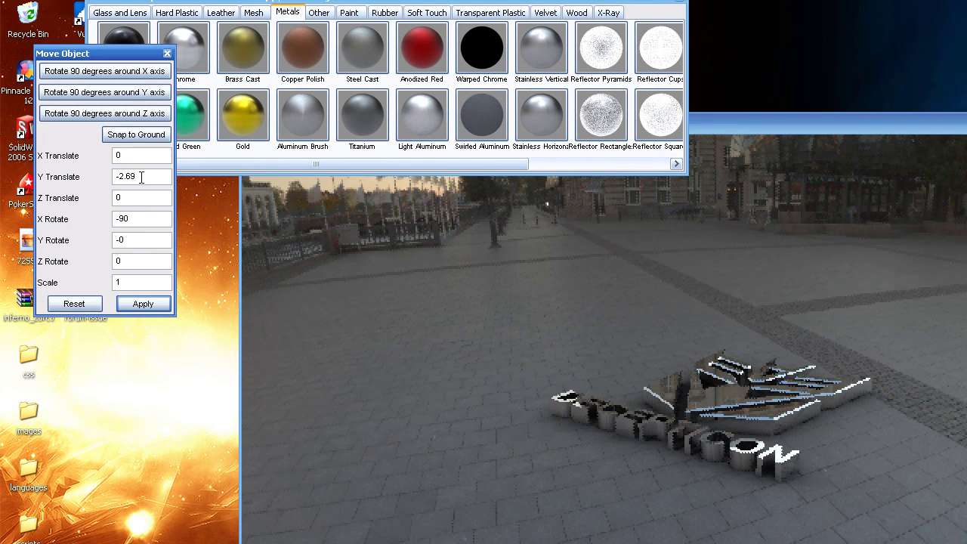
drag(141, 177, 127, 175)
text(70)
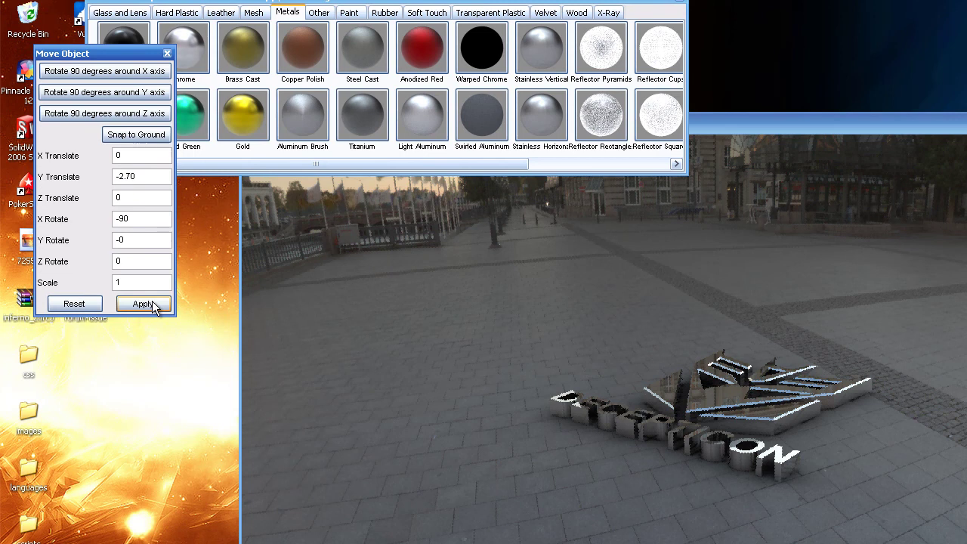
click(151, 303)
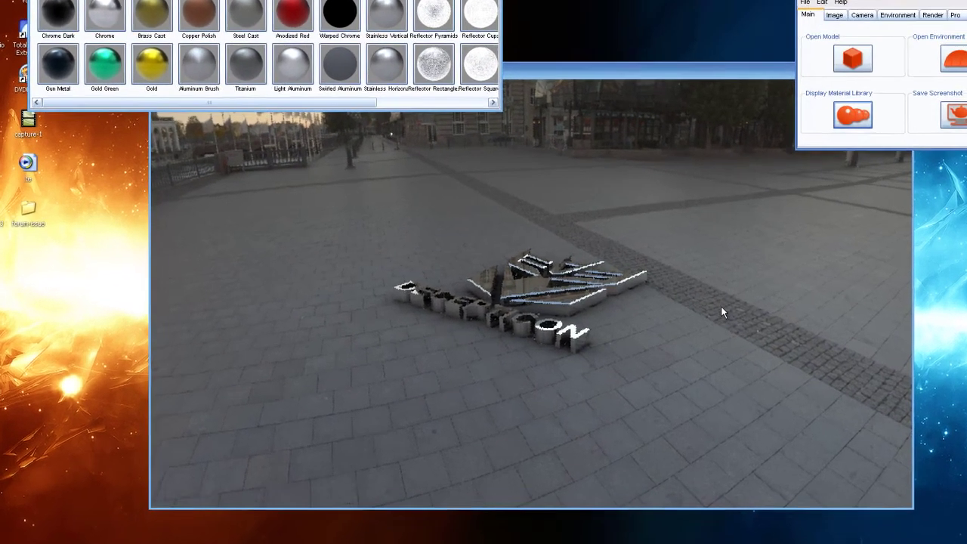
- Render the final chrome logo street image with Ctrl+P and confirm it saved as untitled.32.jpg
key(ctrl+p)
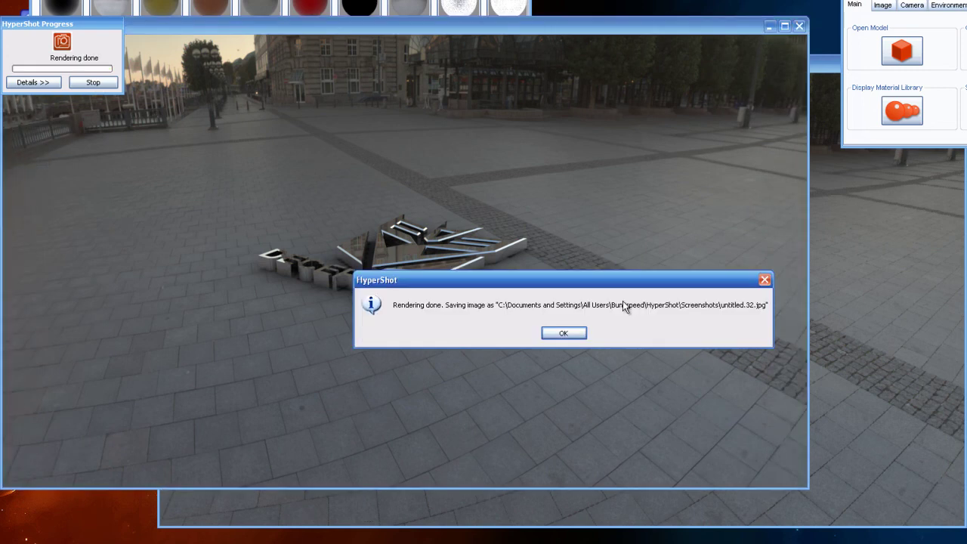
click(568, 333)
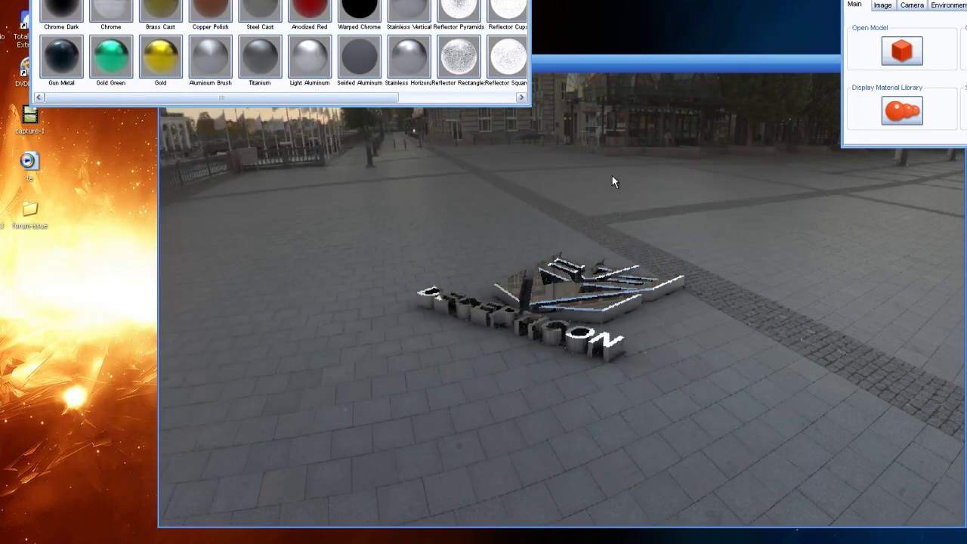